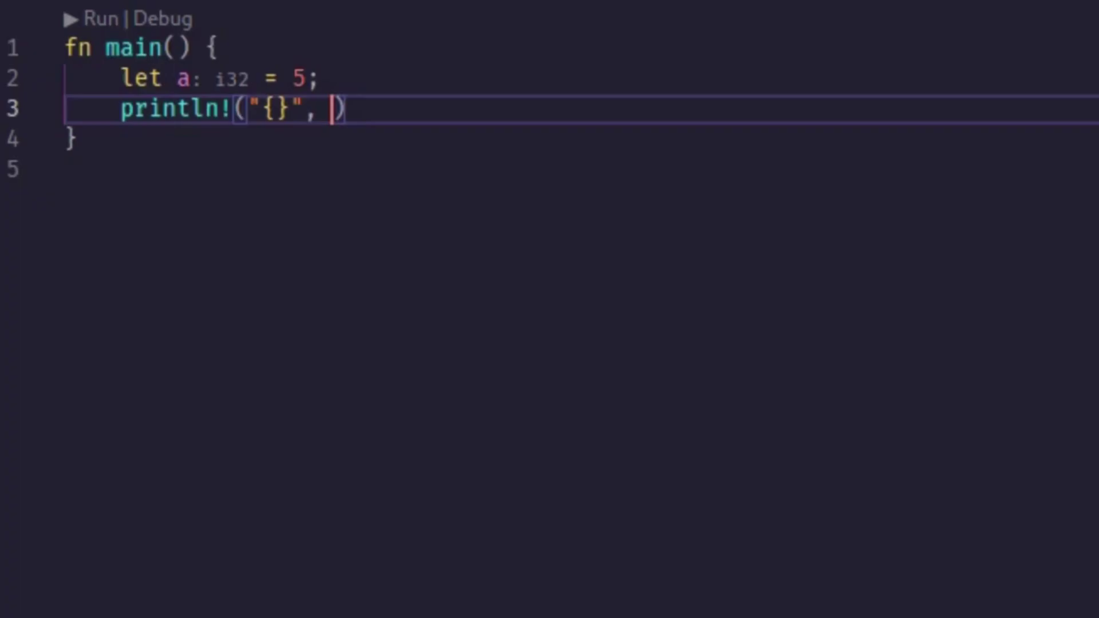
{"action": "type", "text": "a"}
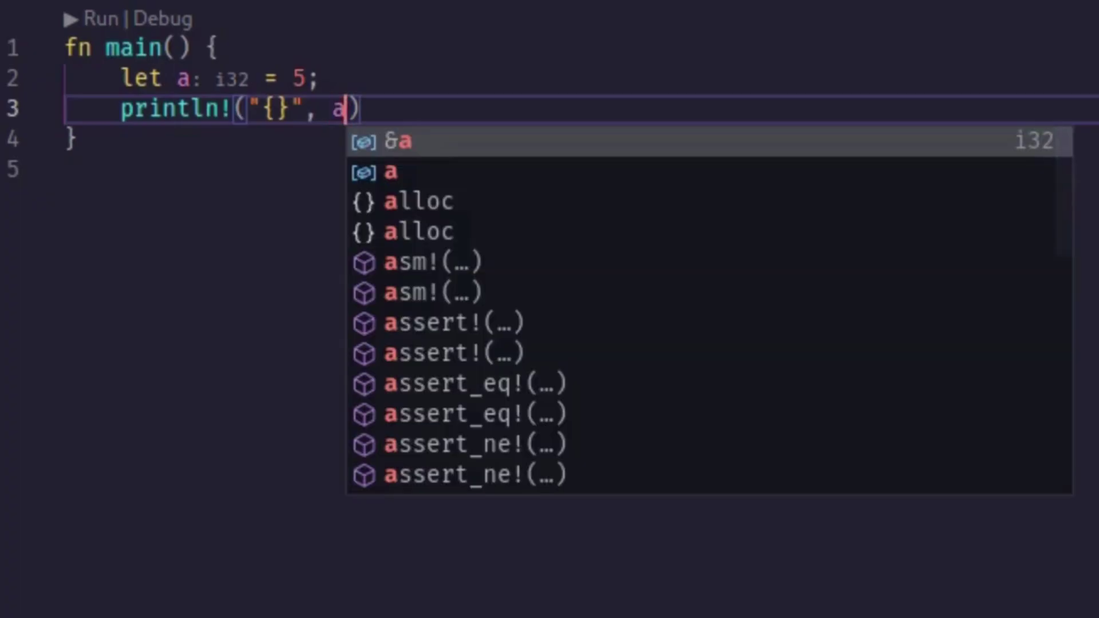
{"action": "type", "text": "."}
Complete the println! argument to a.to_string() using the IntelliSense suggestion list
{"action": "key", "text": "Down"}
{"action": "key", "text": "Down"}
{"action": "key", "text": "Down"}
{"action": "key", "text": "Down"}
{"action": "key", "text": "Down"}
{"action": "key", "text": "Down"}
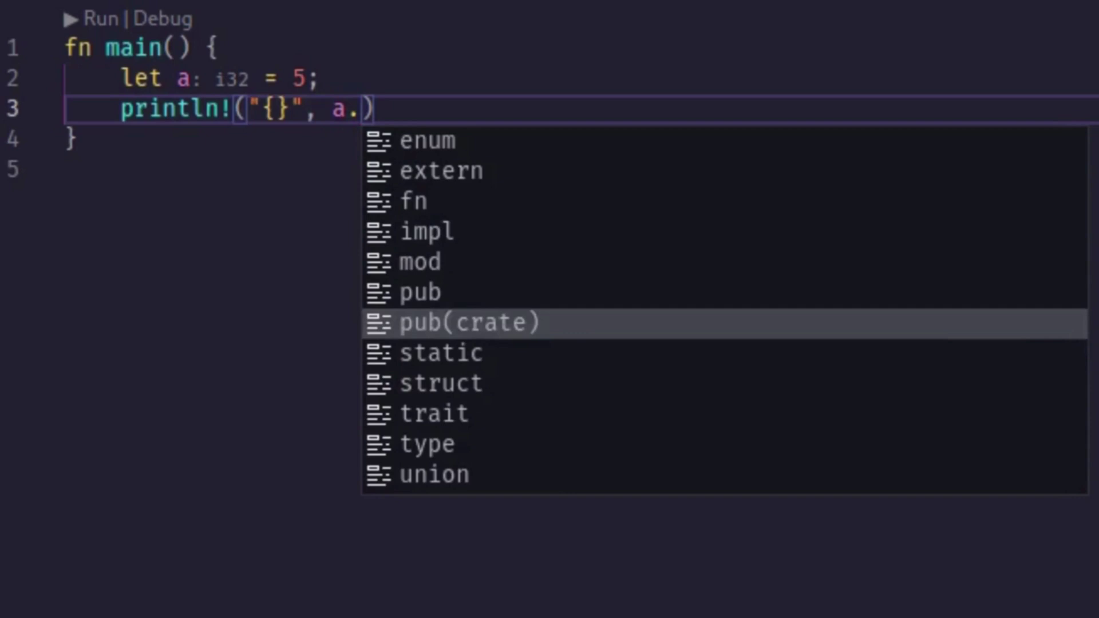
{"action": "key", "text": "Down"}
{"action": "key", "text": "Down"}
{"action": "key", "text": "Down"}
{"action": "key", "text": "Down"}
{"action": "type", "text": "to"}
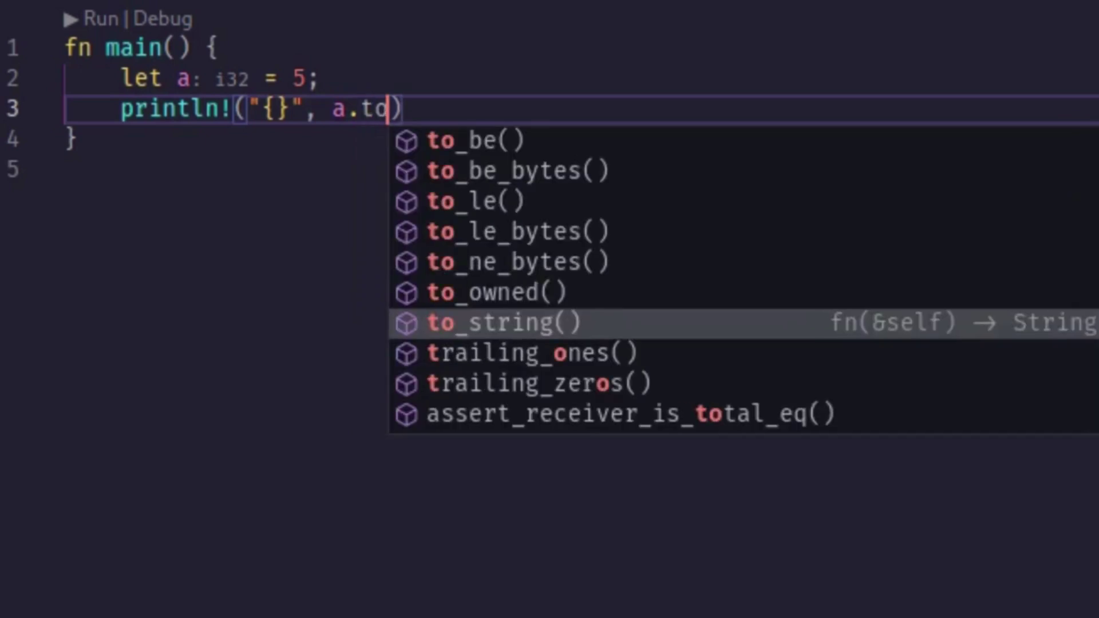
{"action": "key", "text": "Down"}
{"action": "key", "text": "Return"}
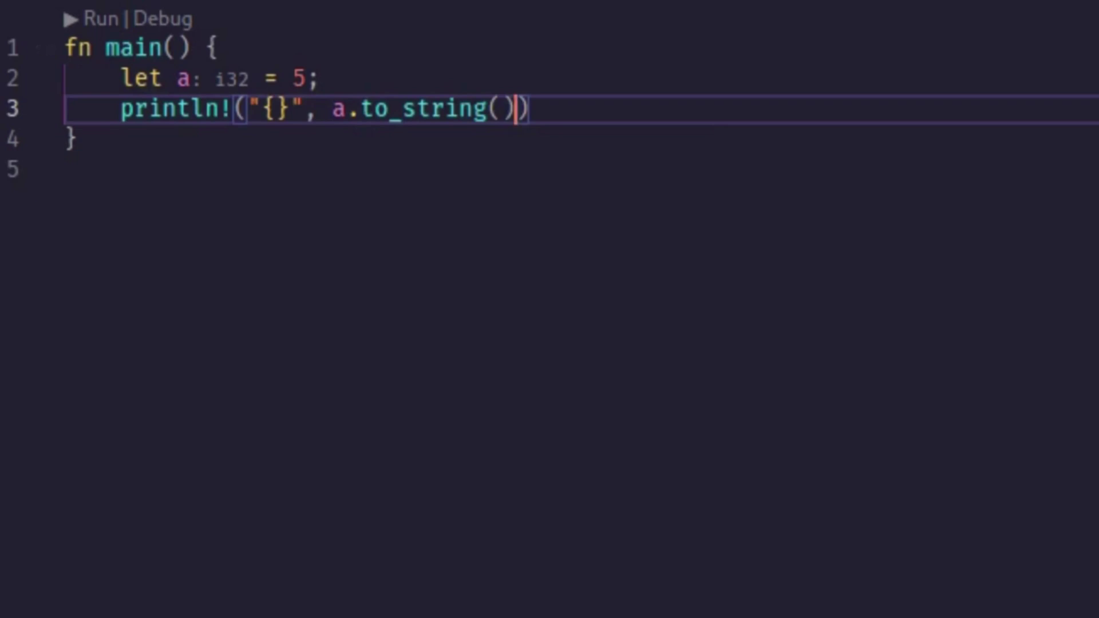
{"action": "type", "text": "a"}
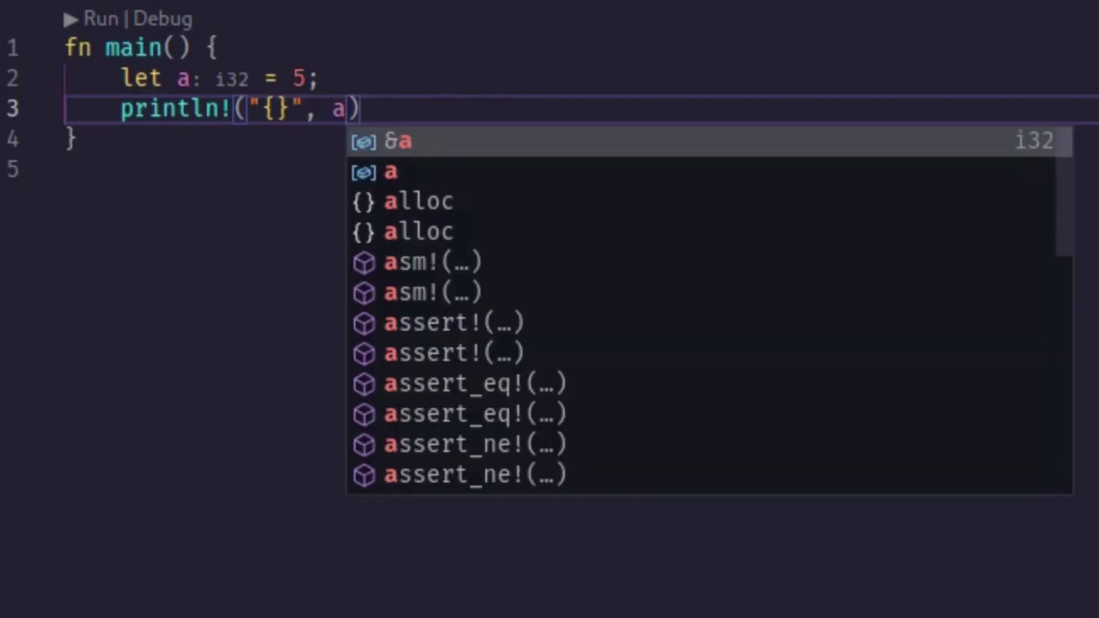
{"action": "type", "text": "."}
Rebuild a.to_string() by choosing to_string() from the to_ method suggestions again
{"action": "key", "text": "Down"}
{"action": "key", "text": "Down"}
{"action": "key", "text": "Down"}
{"action": "key", "text": "Down"}
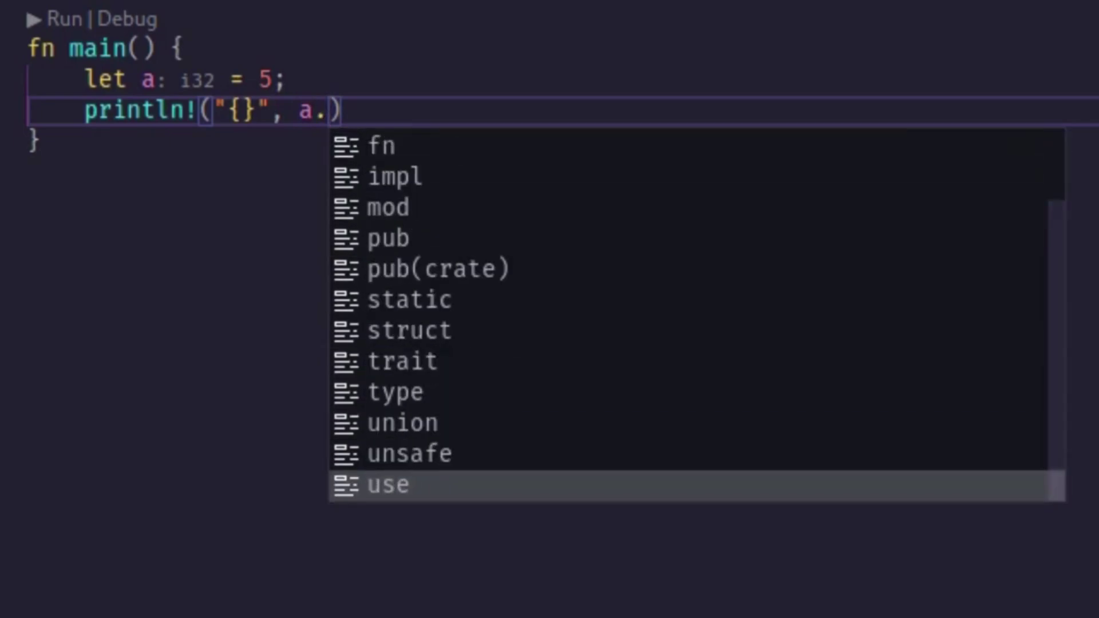
{"action": "type", "text": "to"}
{"action": "key", "text": "Up"}
{"action": "key", "text": "Up"}
{"action": "key", "text": "Down"}
{"action": "key", "text": "Down"}
{"action": "key", "text": "Down"}
{"action": "key", "text": "Up"}
{"action": "key", "text": "Return"}
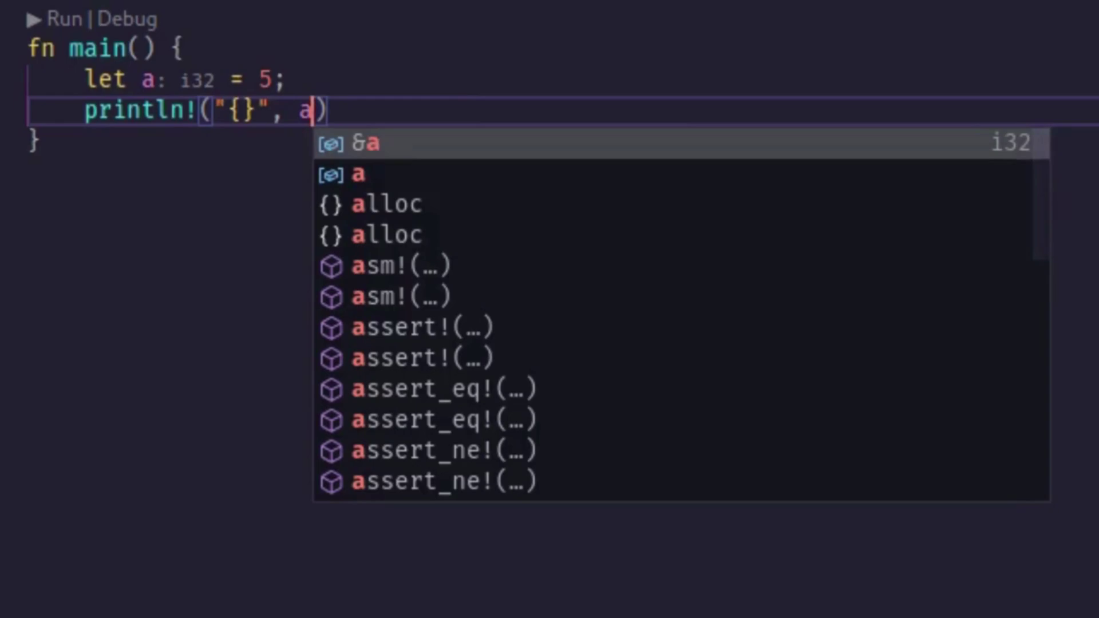
{"action": "type", "text": "."}
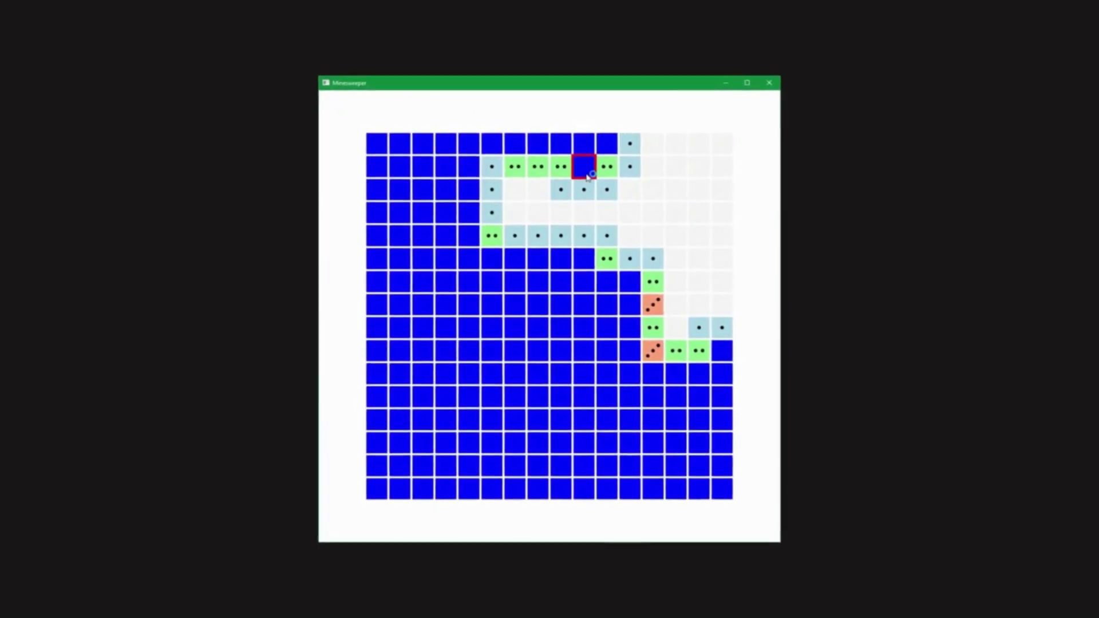
Uncover a hidden cell beside the numbered area in Minesweeper, hitting a mine
{"action": "left_click", "coordinate": [590, 172]}
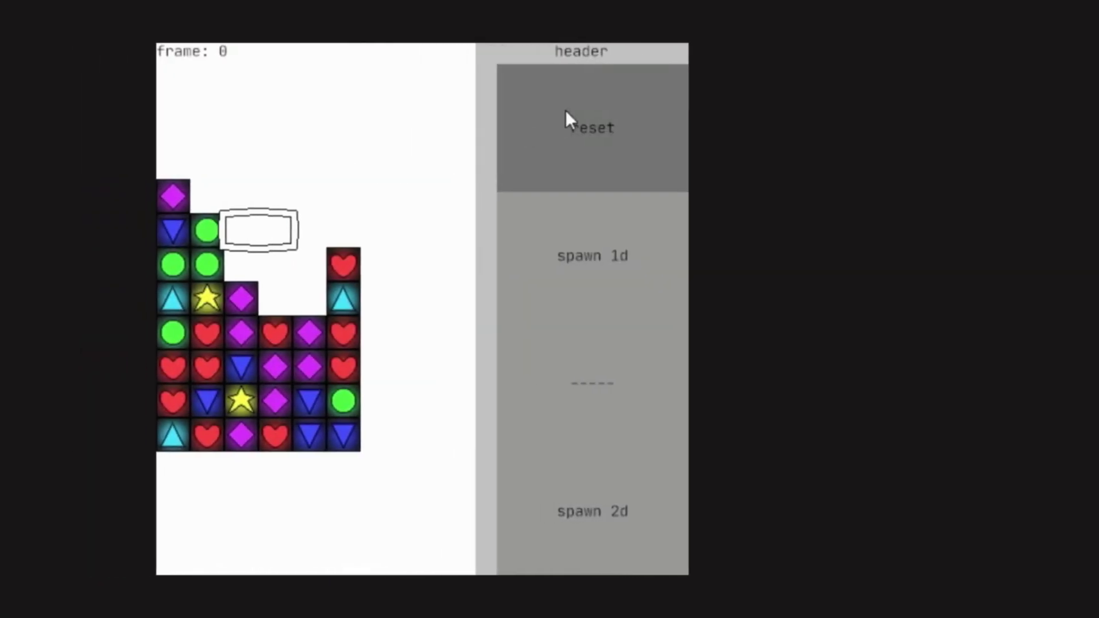
Reset the board, spawn rows of black blocks, and swap gems to clear the stars
{"action": "left_click", "coordinate": [648, 120]}
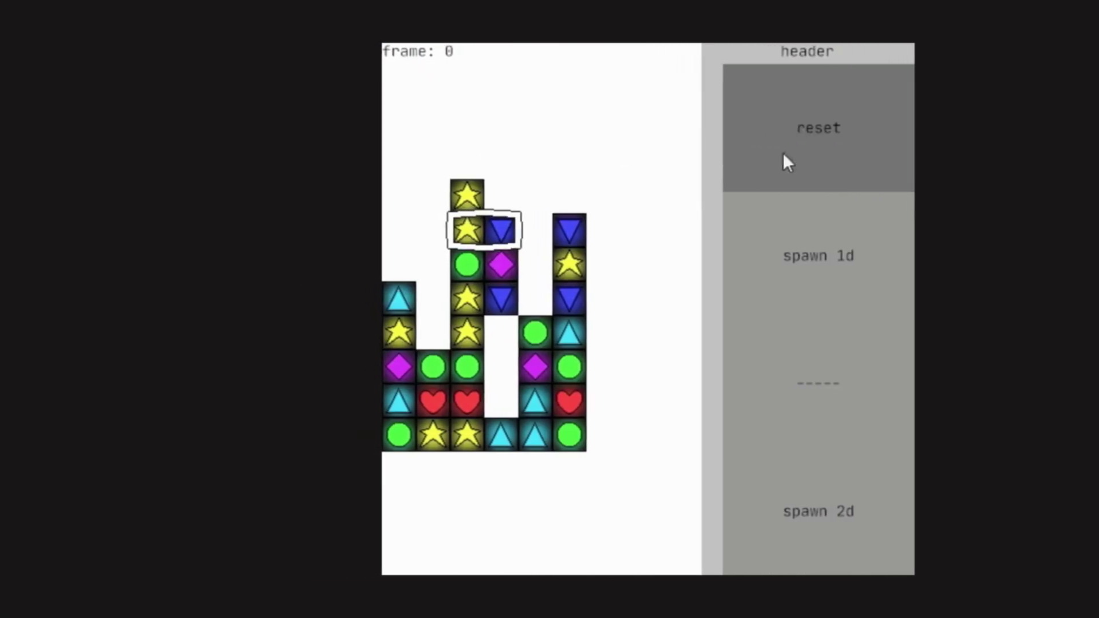
{"action": "left_click", "coordinate": [778, 268]}
{"action": "left_click", "coordinate": [755, 532]}
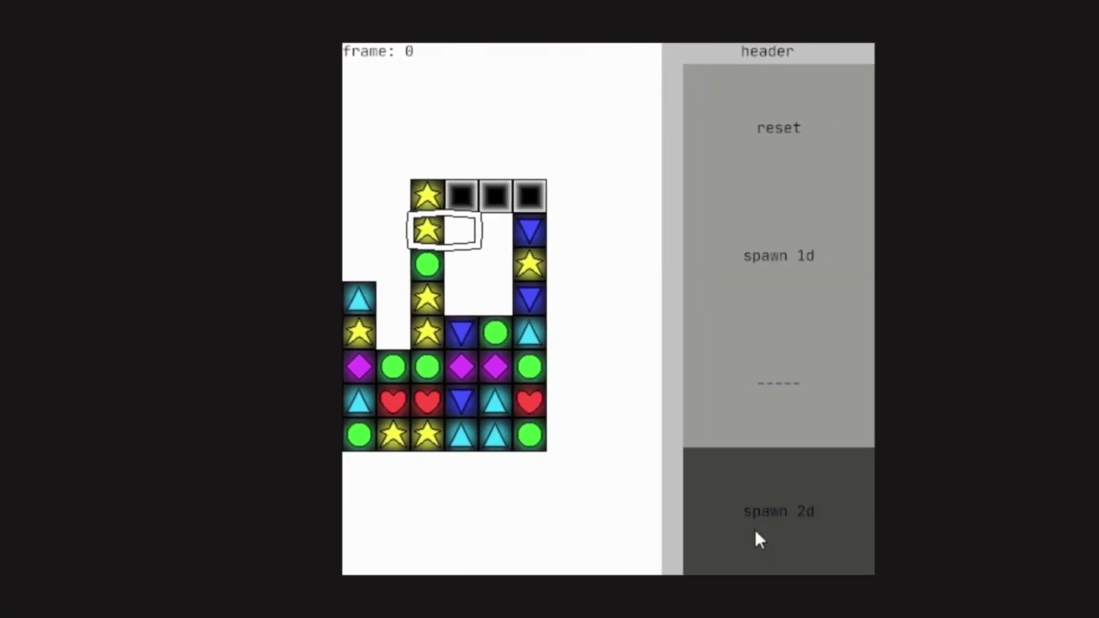
{"action": "key", "text": "Left"}
{"action": "key", "text": "space"}
{"action": "key", "text": "Down"}
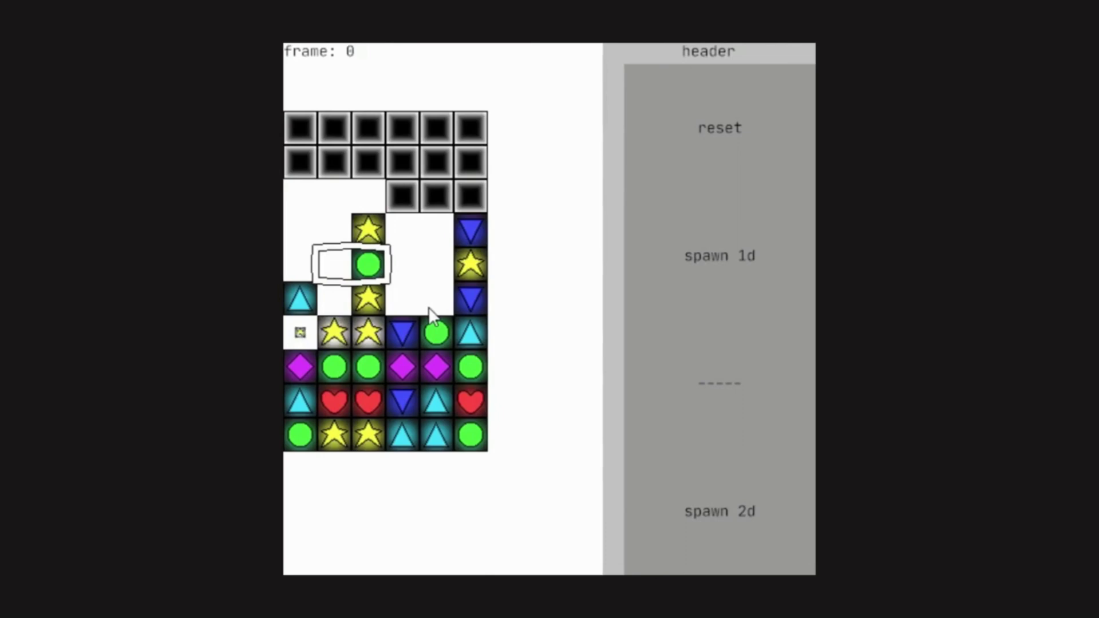
{"action": "key", "text": "Right"}
{"action": "key", "text": "Right"}
{"action": "key", "text": "Right"}
{"action": "key", "text": "space"}
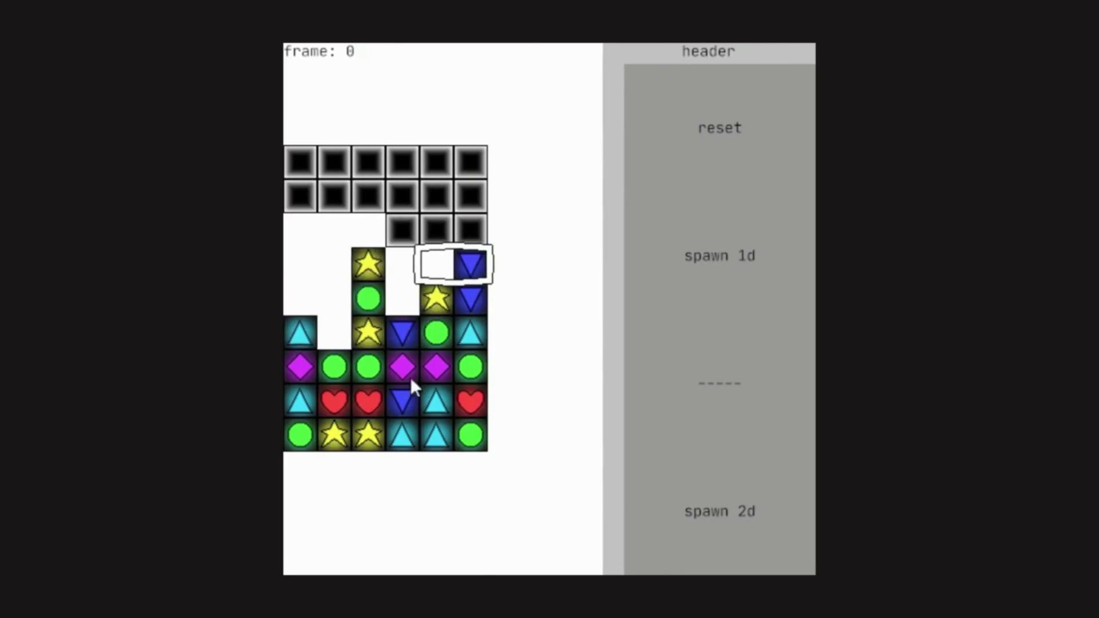
Reset the board twice more and spawn fresh rows of black blocks
{"action": "left_click", "coordinate": [720, 127]}
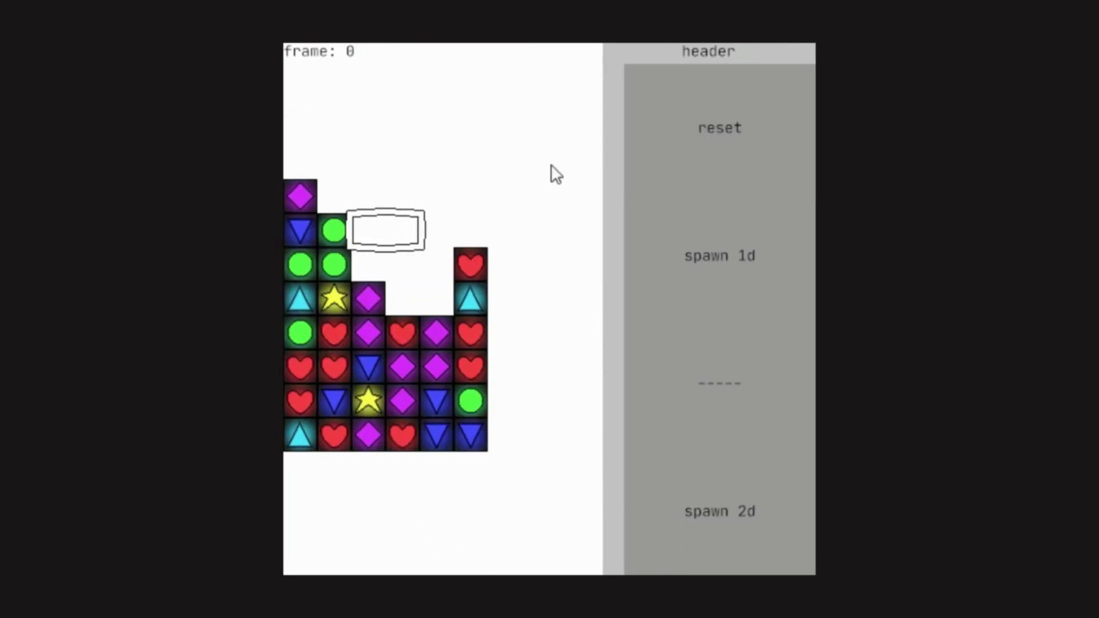
{"action": "left_click", "coordinate": [700, 122]}
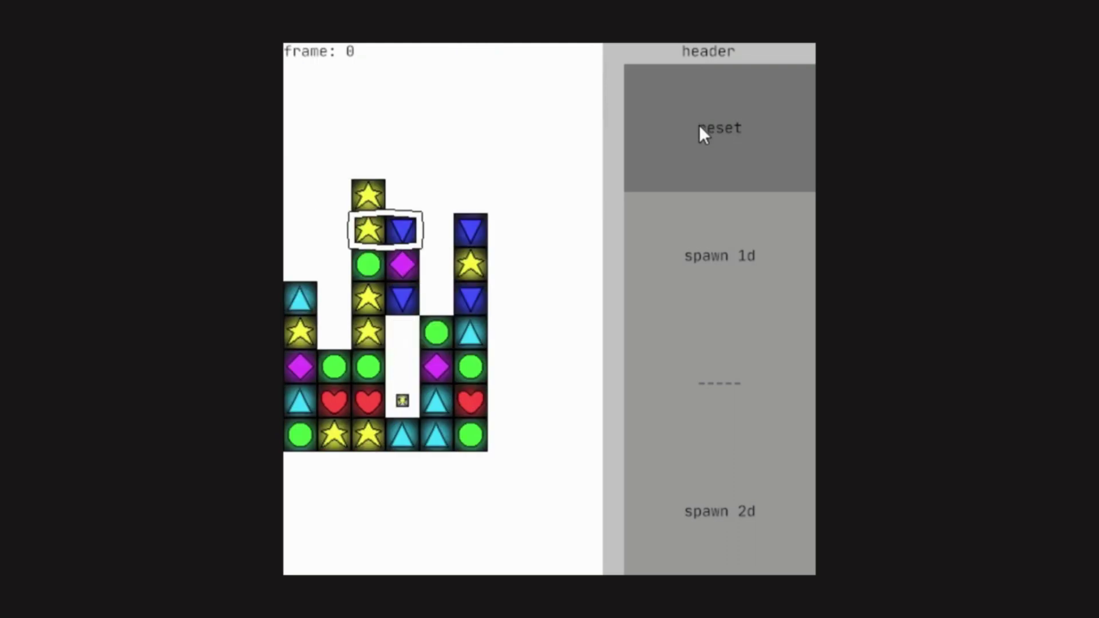
{"action": "left_click", "coordinate": [677, 269]}
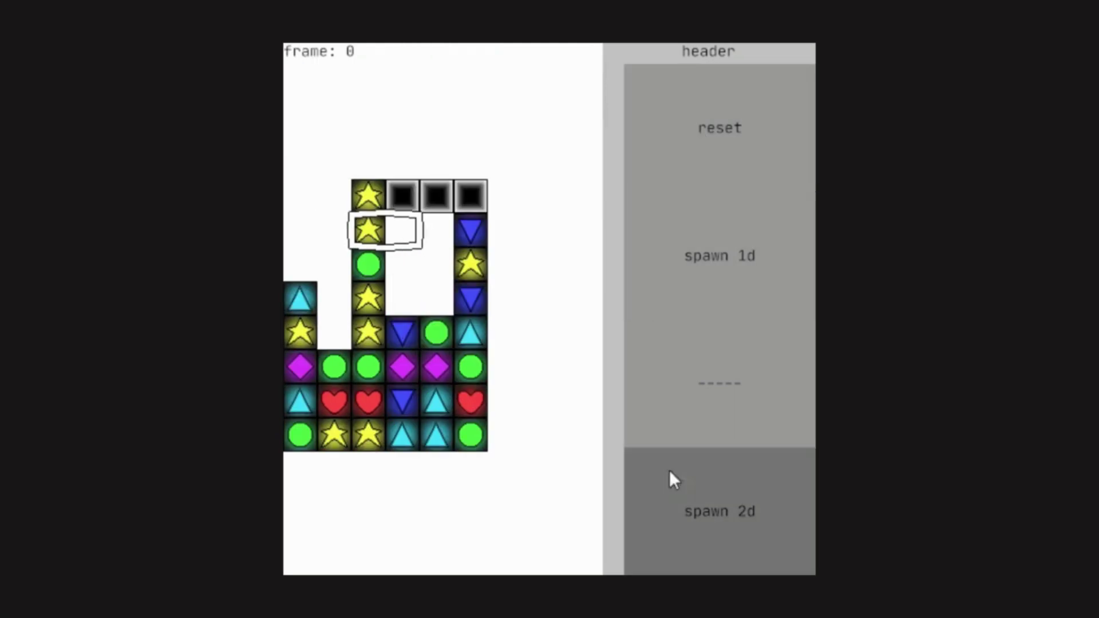
{"action": "left_click", "coordinate": [696, 530]}
{"action": "key", "text": "Left"}
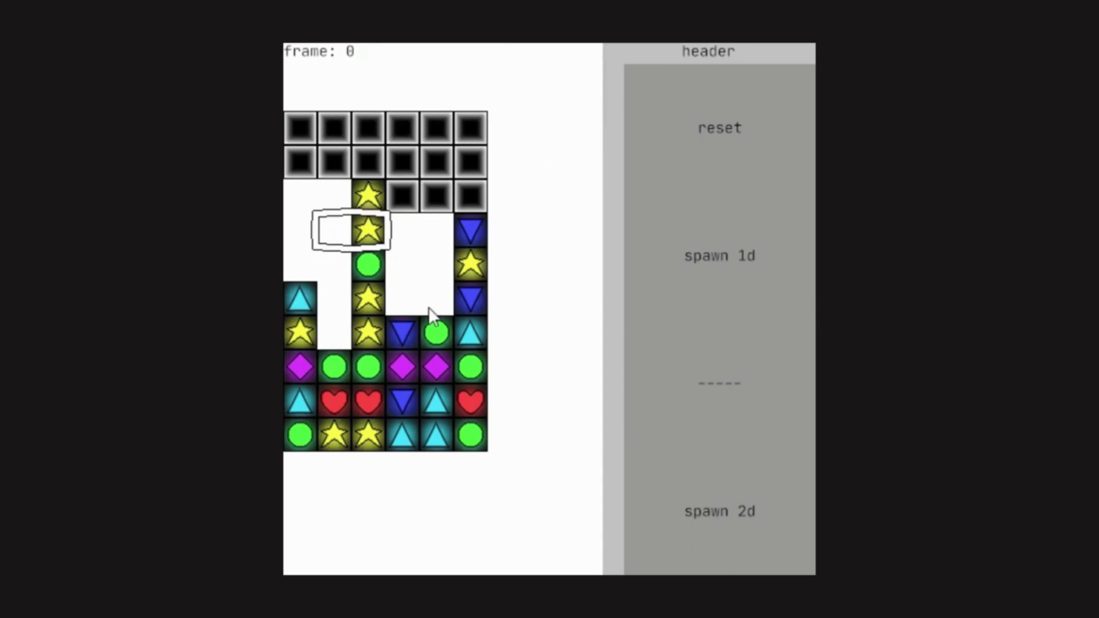